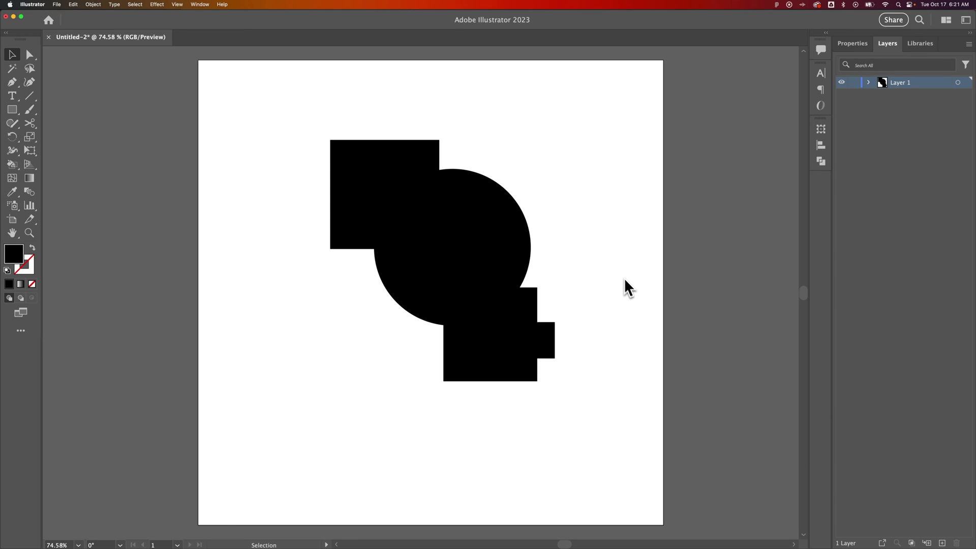
# Step: Select the top-left square, circle, bottom square and small rectangle together with a marquee
pyautogui.click(397, 167)
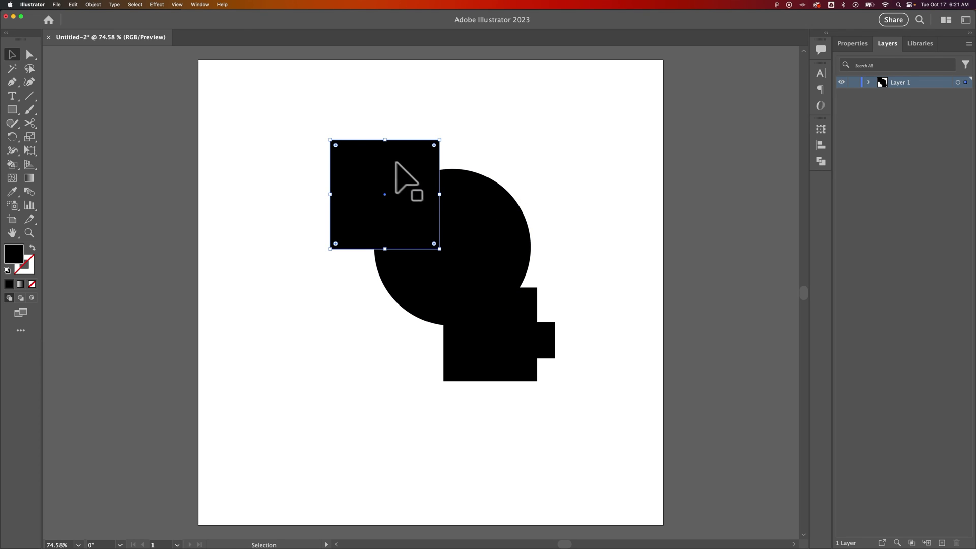
pyautogui.click(468, 232)
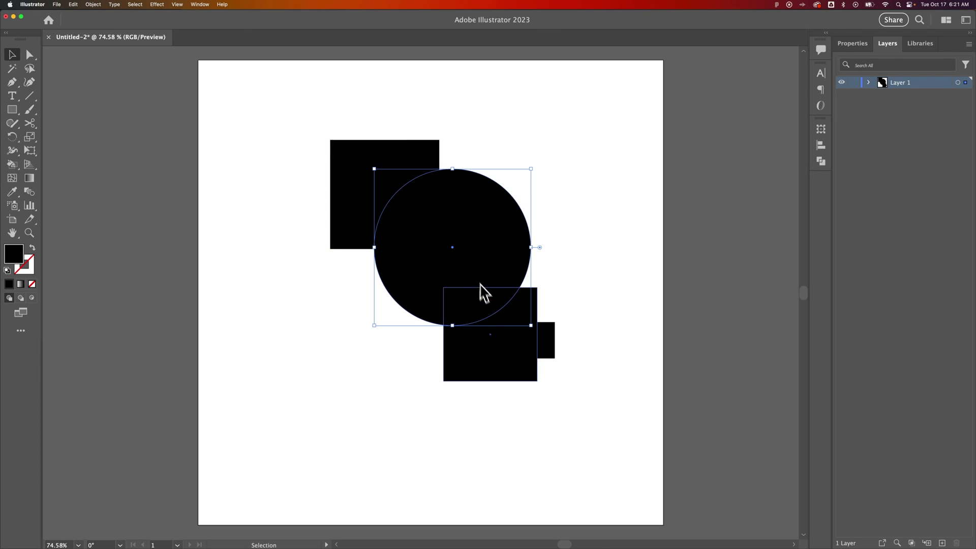
pyautogui.click(532, 345)
pyautogui.click(543, 343)
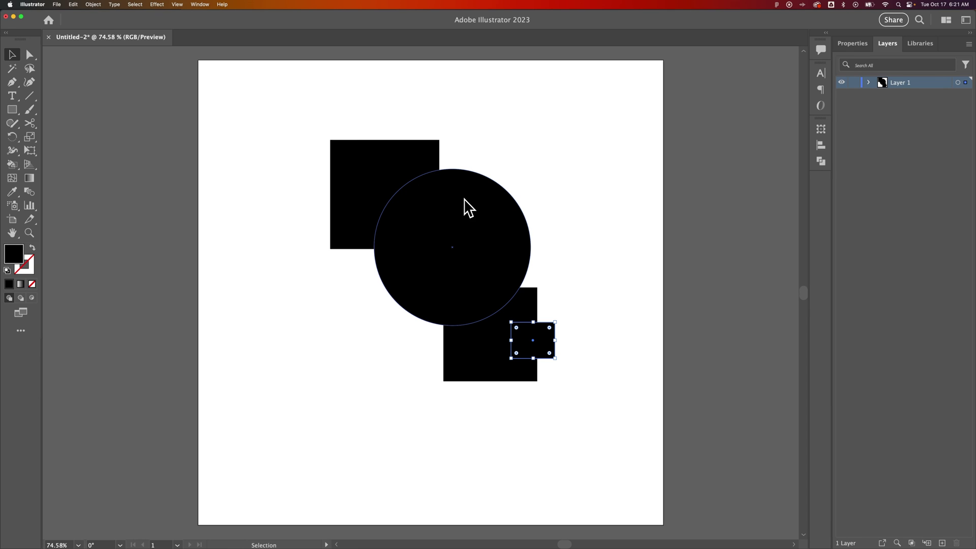
pyautogui.moveTo(613, 148); pyautogui.dragTo(365, 363)
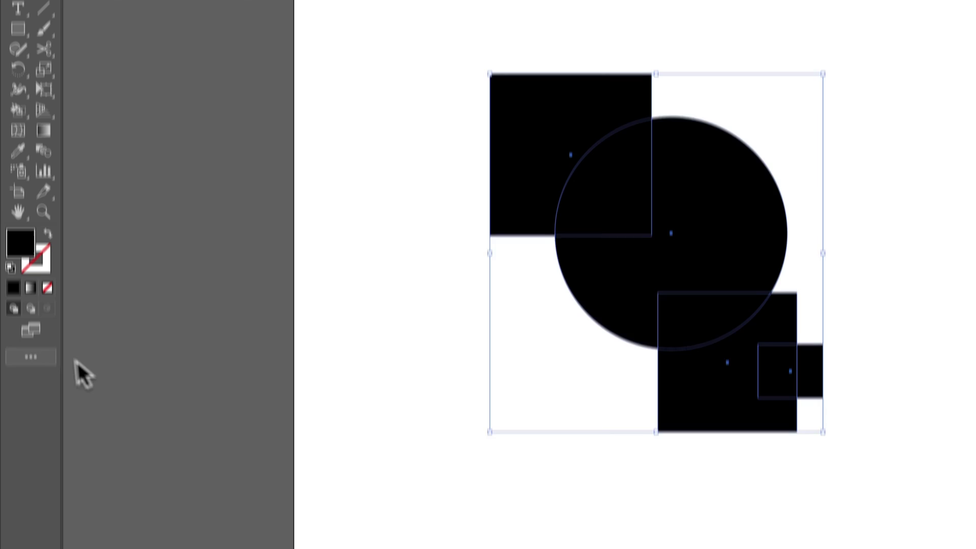
# Step: Drag the Live Paint Bucket from the All Tools drawer into the toolbar as the active tool
pyautogui.click(28, 330)
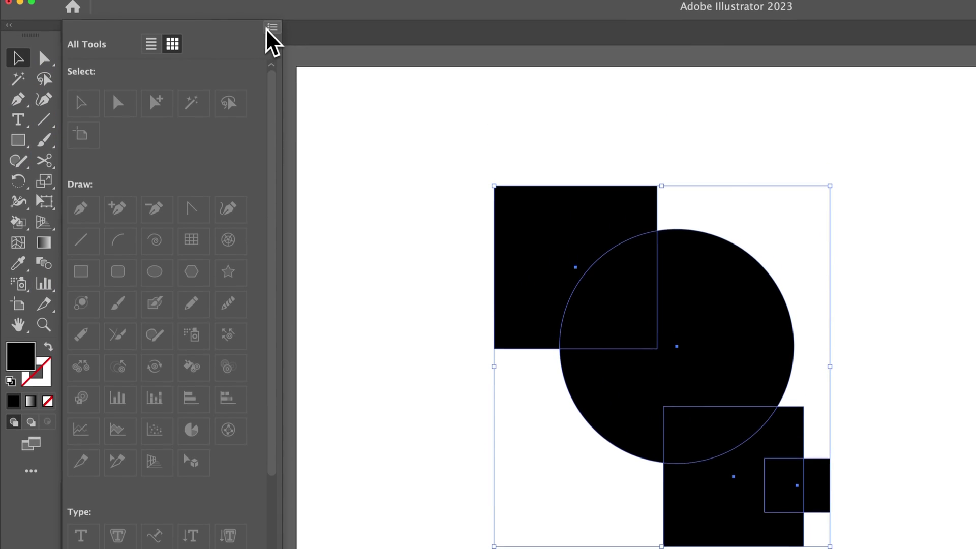
pyautogui.click(31, 470)
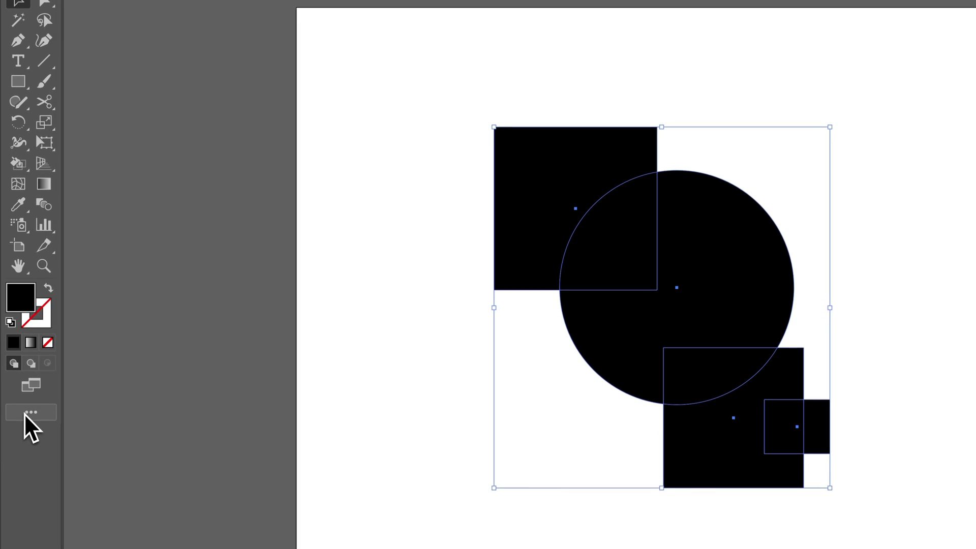
pyautogui.click(28, 413)
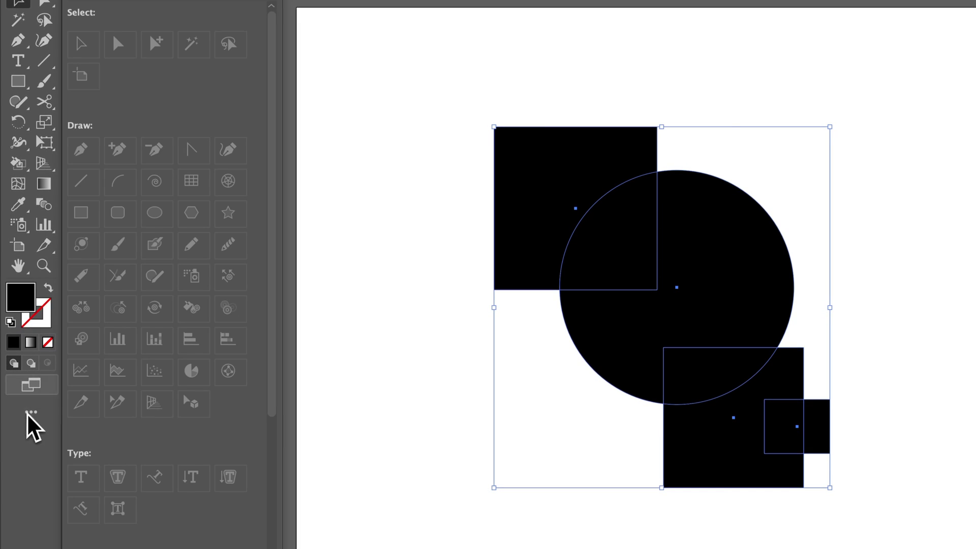
pyautogui.click(273, 18)
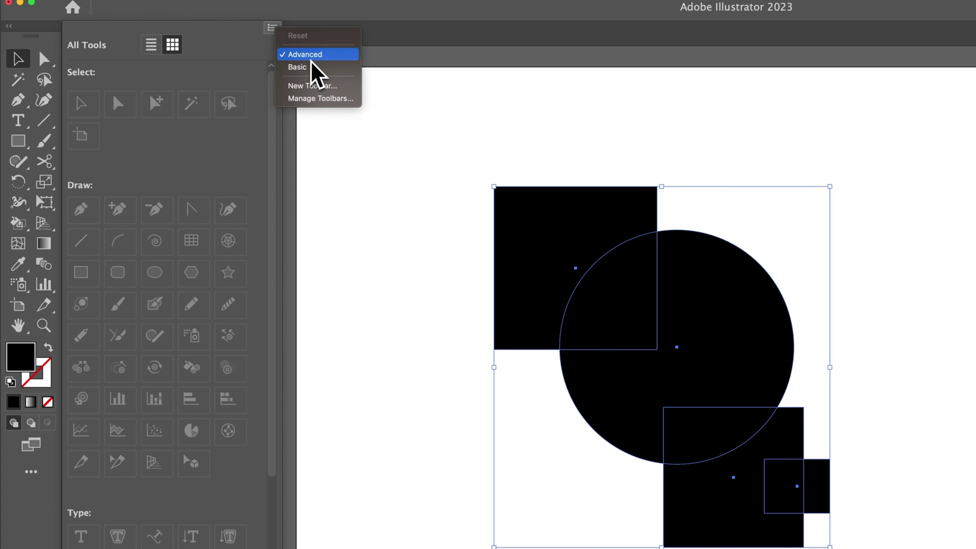
pyautogui.click(26, 229)
pyautogui.moveTo(26, 230); pyautogui.dragTo(168, 94)
pyautogui.click(272, 28)
pyautogui.click(269, 37)
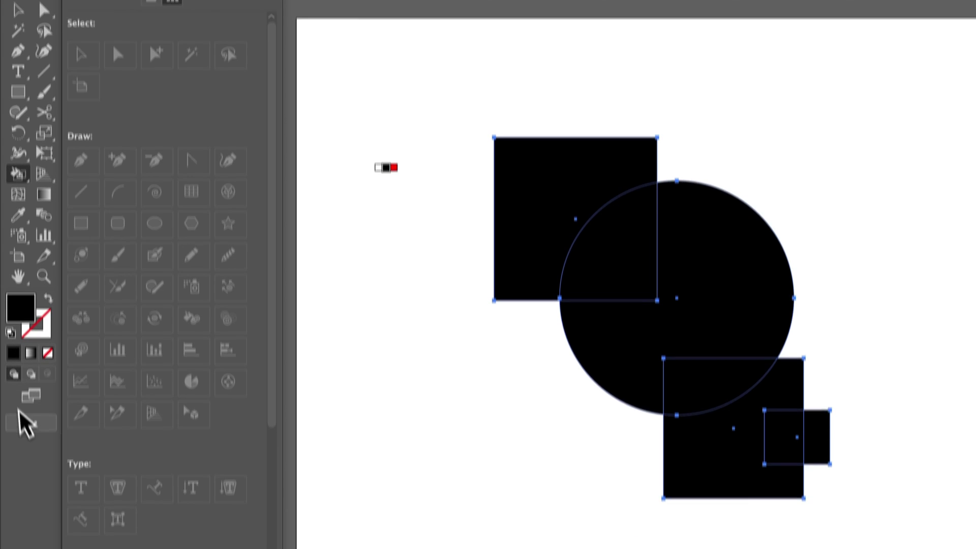
# Step: Switch to the Shape Builder tool, then back to the Live Paint Bucket
pyautogui.click(31, 472)
pyautogui.click(26, 141)
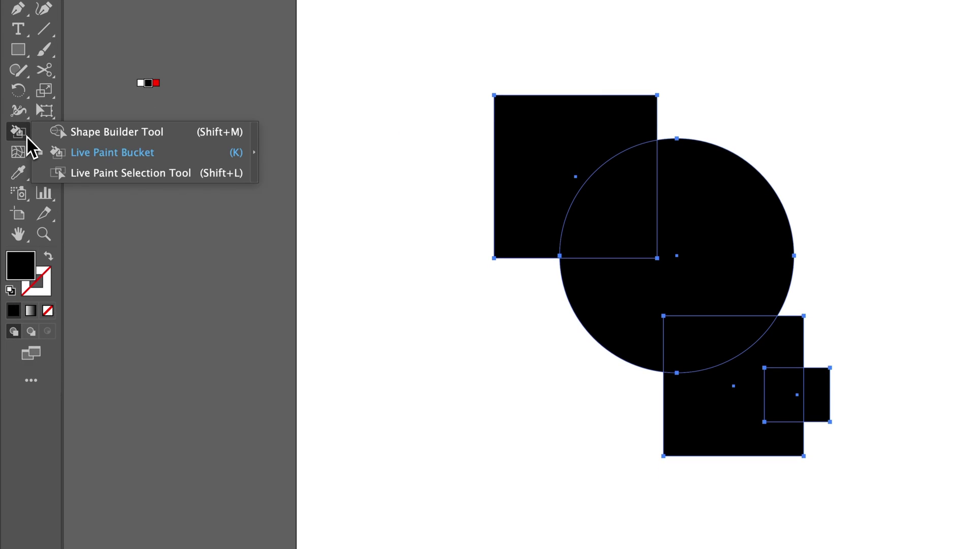
pyautogui.click(58, 133)
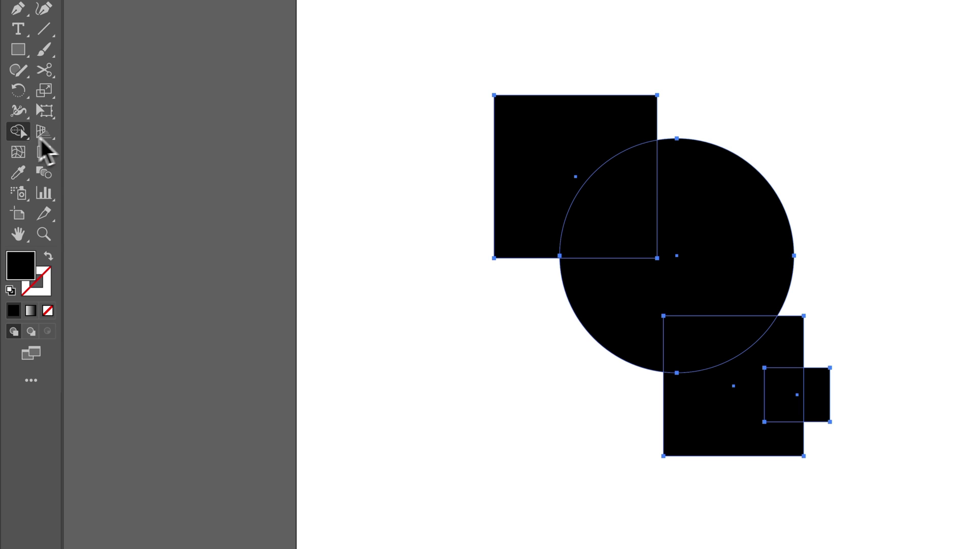
pyautogui.click(25, 135)
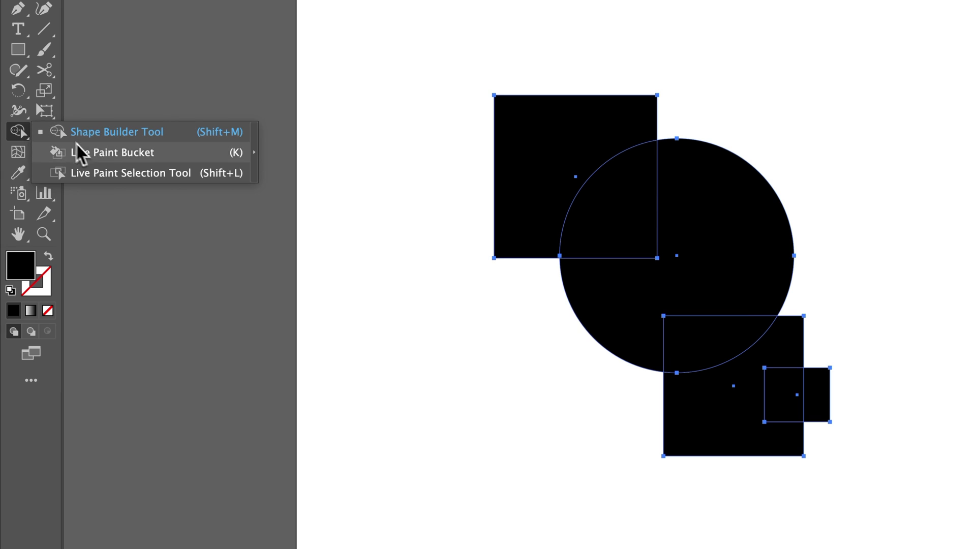
pyautogui.click(120, 152)
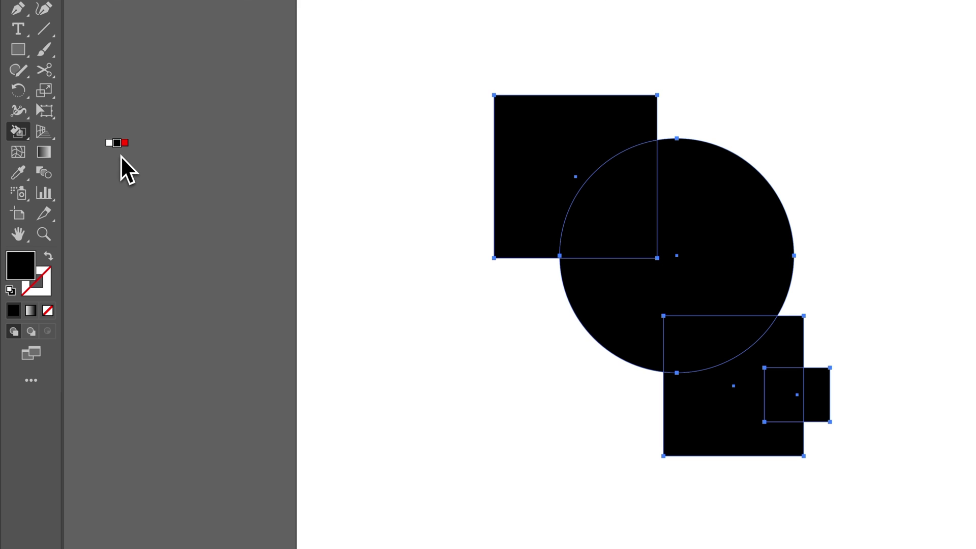
# Step: Cycle the paint swatches with the arrow keys until orange is active
pyautogui.press('Right')
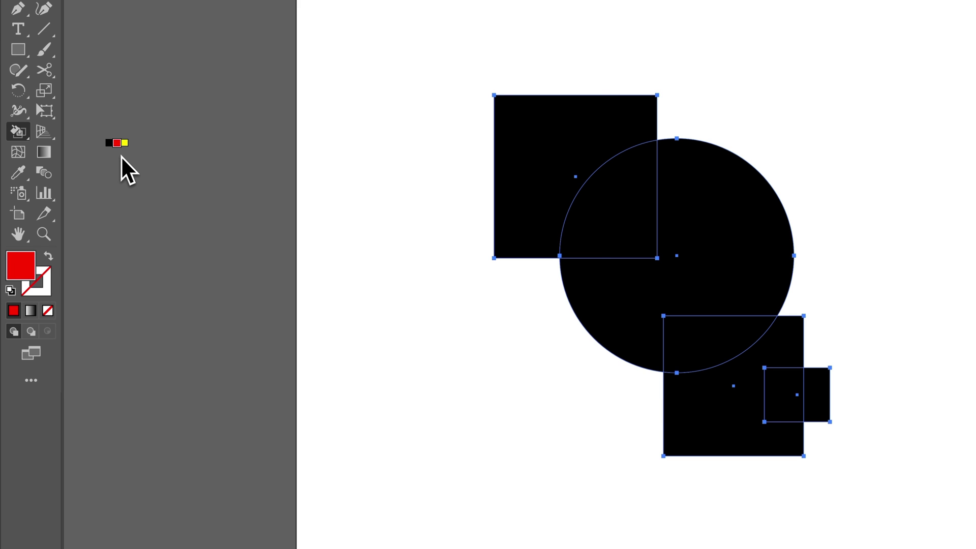
pyautogui.press('Left')
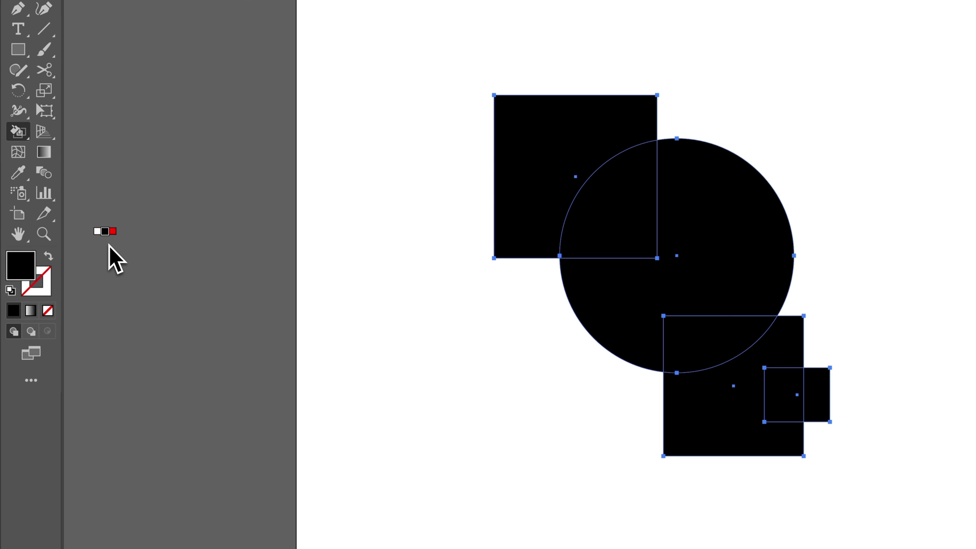
pyautogui.press('Right')
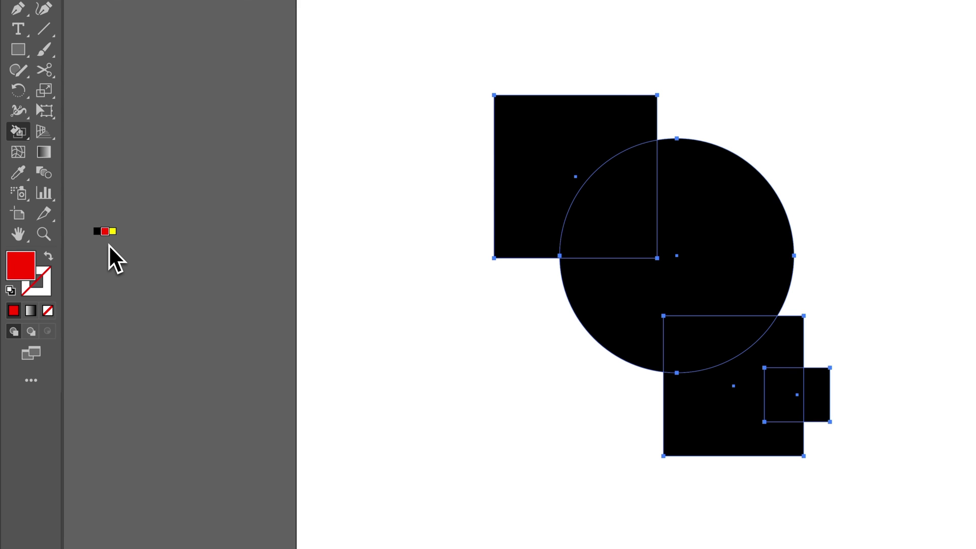
pyautogui.press('Right')
pyautogui.press('Right')
pyautogui.press('Right')
pyautogui.press('Right')
pyautogui.press('Right')
pyautogui.press('Right')
pyautogui.press('Right')
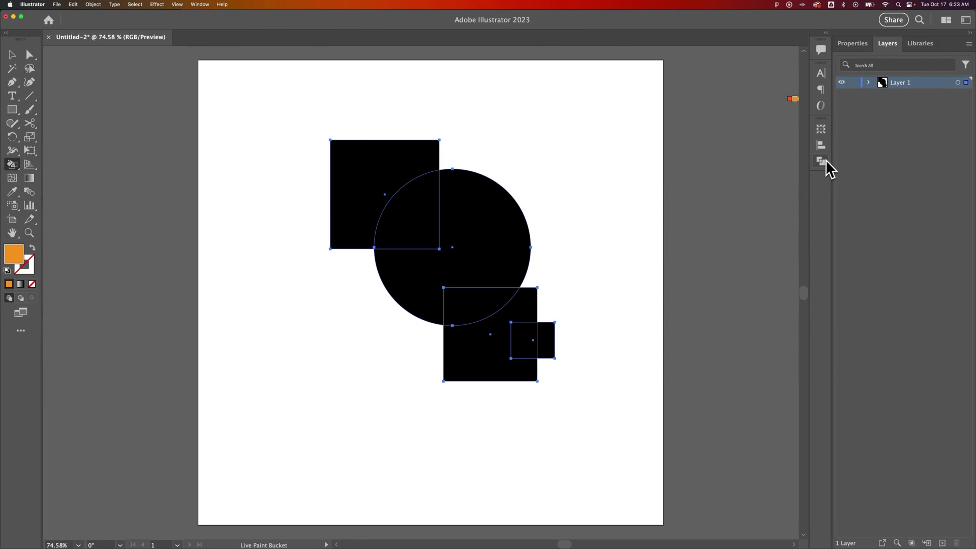
# Step: Open the Swatches panel from the Window menu, move it left and enlarge it
pyautogui.click(200, 5)
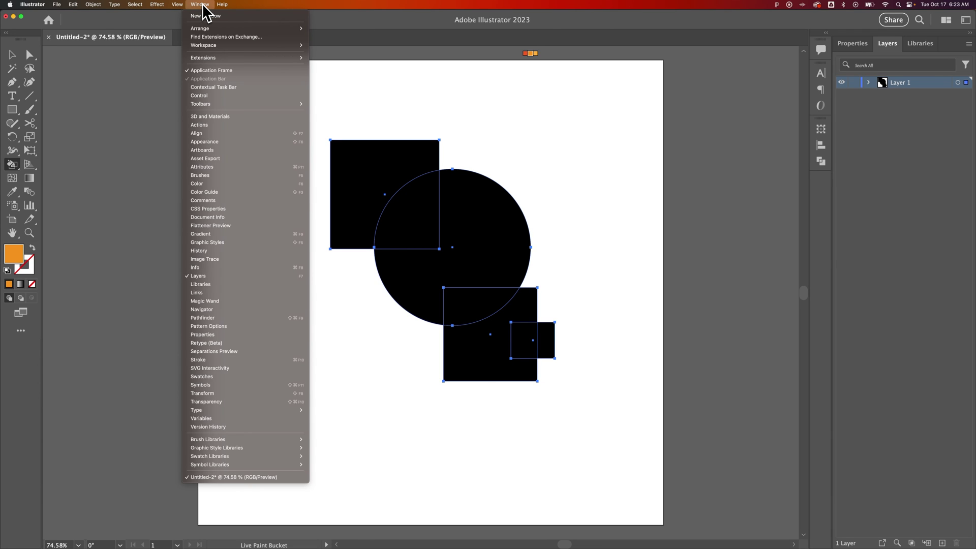
pyautogui.click(228, 377)
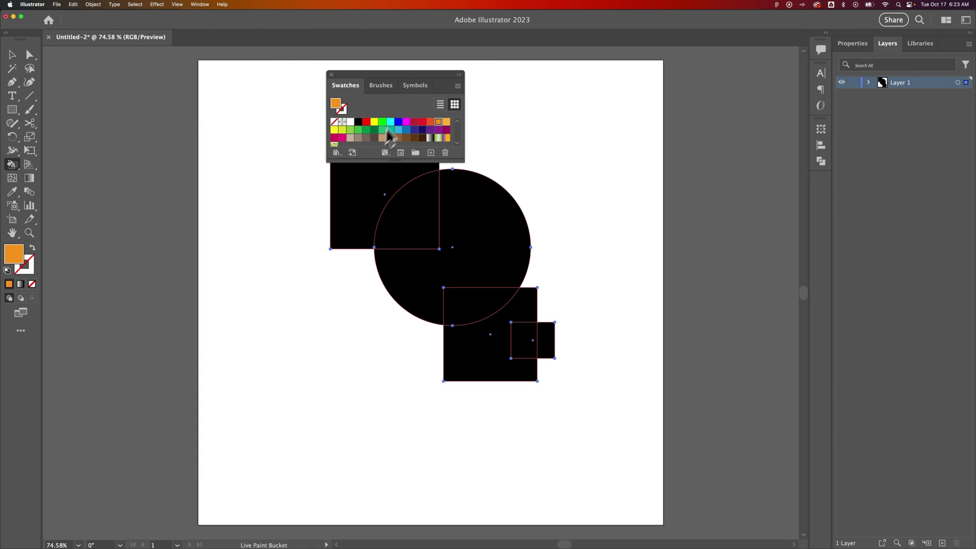
pyautogui.moveTo(404, 83); pyautogui.dragTo(140, 80)
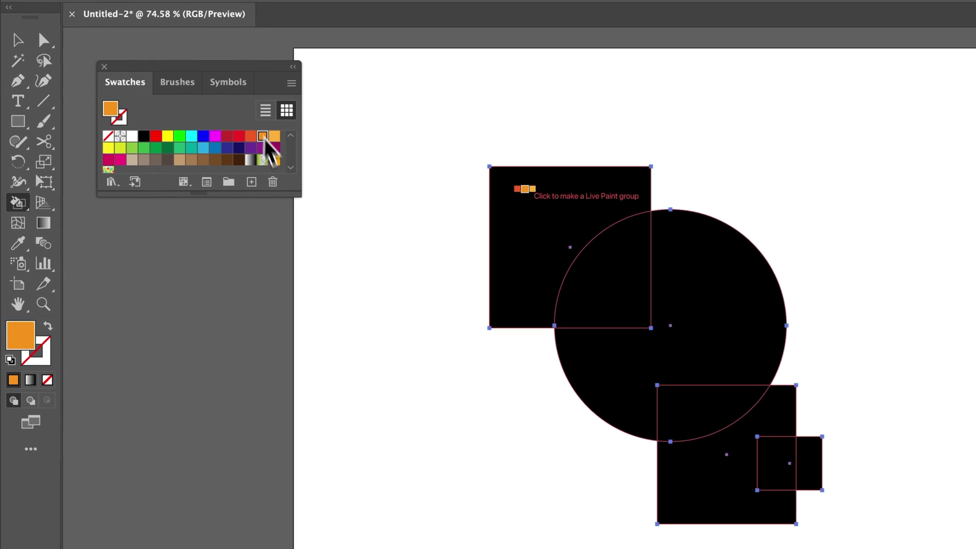
pyautogui.moveTo(298, 196)
pyautogui.mouseDown()
pyautogui.moveTo(286, 193)
pyautogui.moveTo(292, 346)
pyautogui.mouseUp()
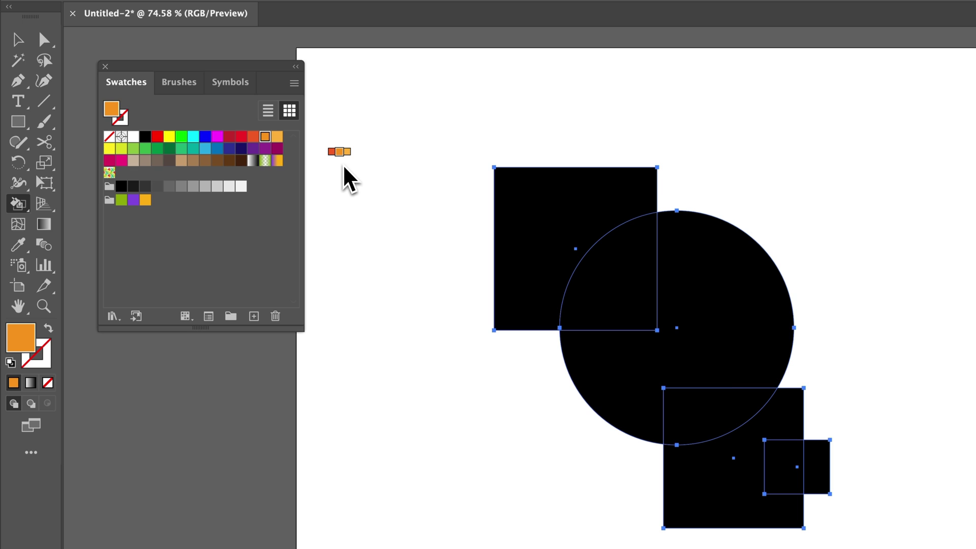
# Step: Step the paint colour through yellow and green, settling on light green
pyautogui.press('Right')
pyautogui.press('Right')
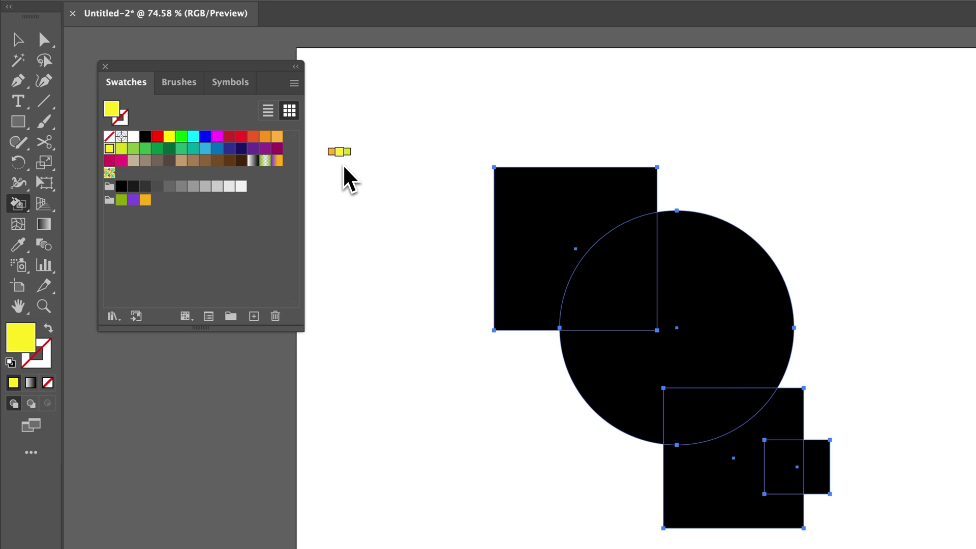
pyautogui.press('Right')
pyautogui.press('Right')
pyautogui.press('Right')
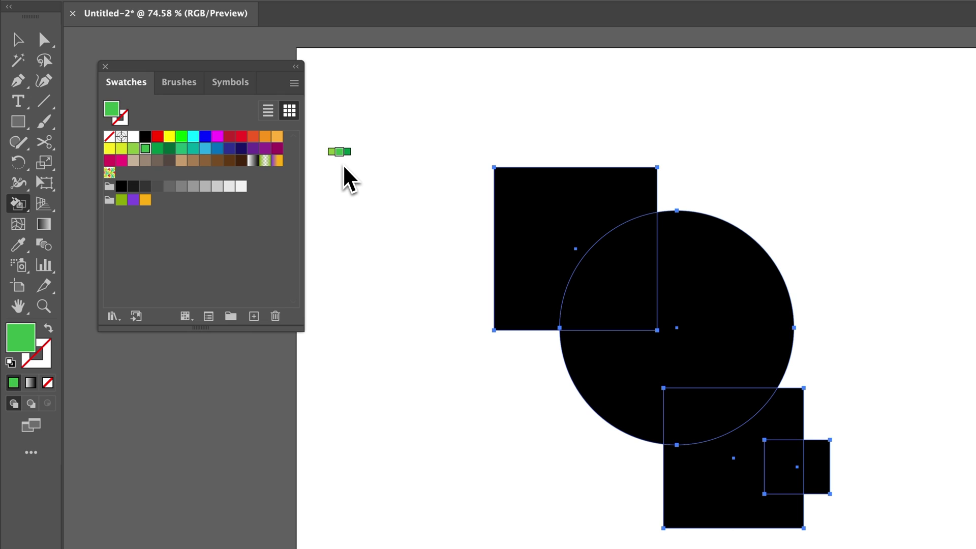
pyautogui.press('Right')
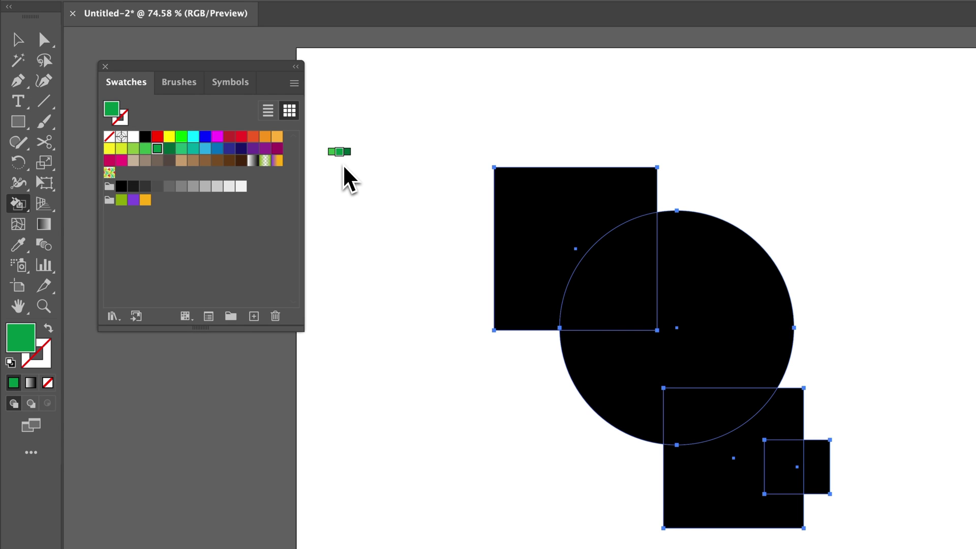
pyautogui.press('Right')
pyautogui.press('Left')
pyautogui.press('Left')
pyautogui.press('Right')
pyautogui.press('Right')
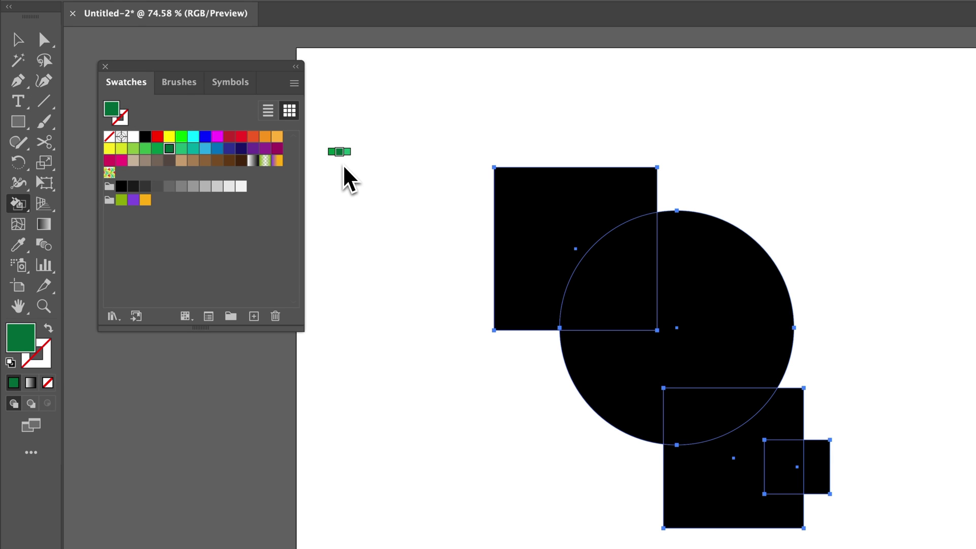
pyautogui.press('Left')
pyautogui.press('Left')
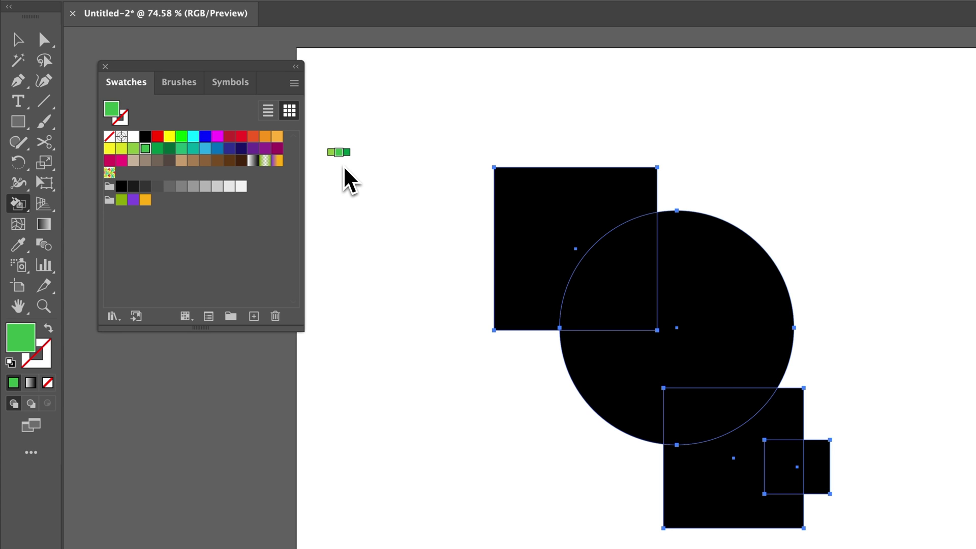
pyautogui.press('Right')
pyautogui.press('Right')
pyautogui.press('Left')
pyautogui.press('Left')
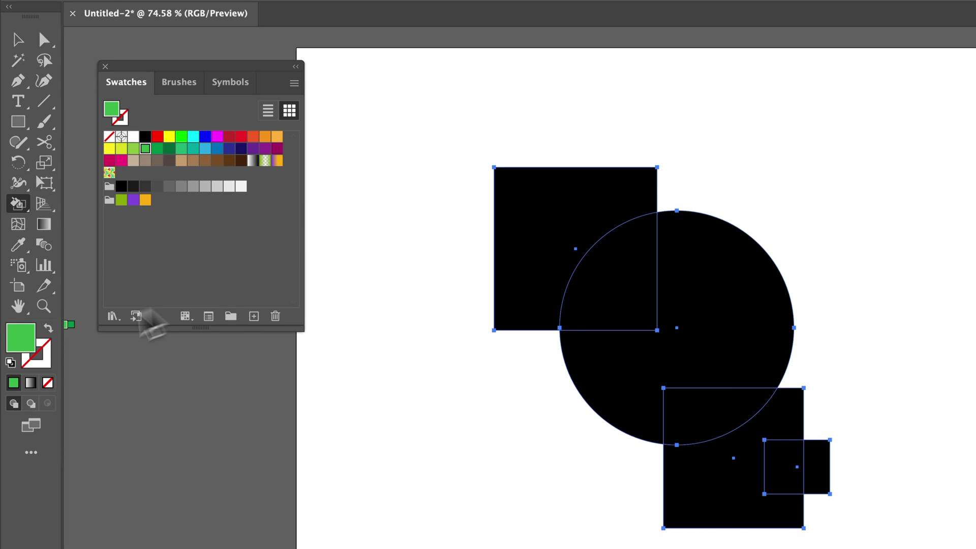
# Step: Set the fill colour to #4fe05d in the Color Picker
pyautogui.doubleClick(25, 344)
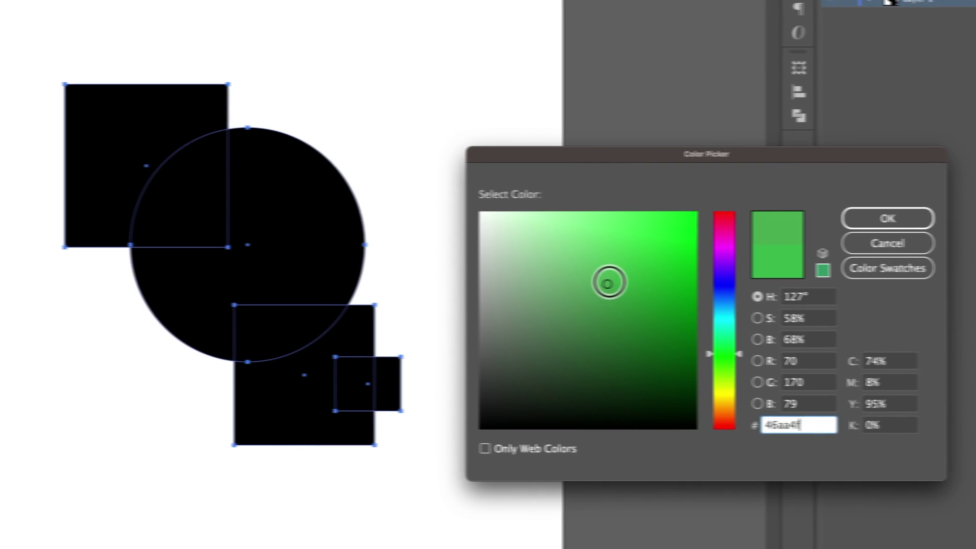
pyautogui.moveTo(610, 279); pyautogui.dragTo(576, 236)
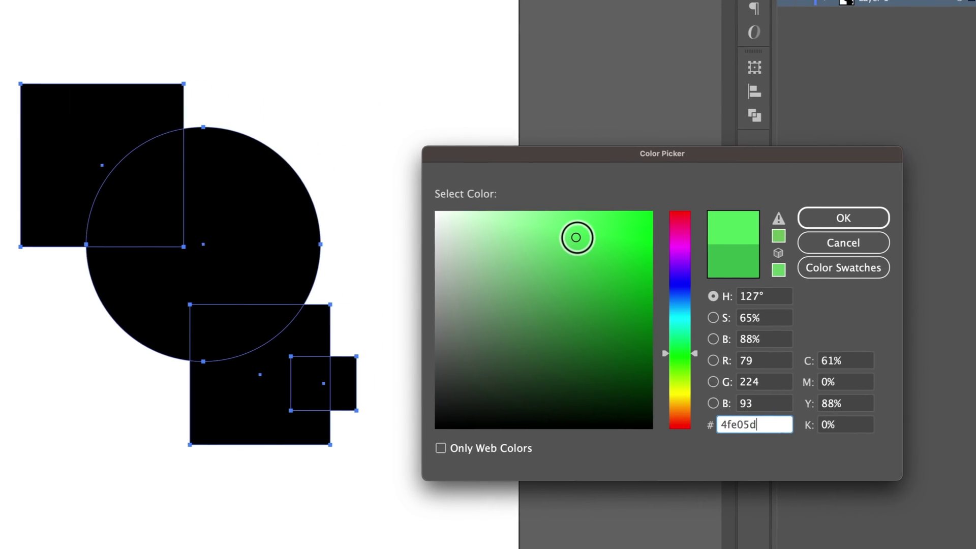
pyautogui.click(836, 218)
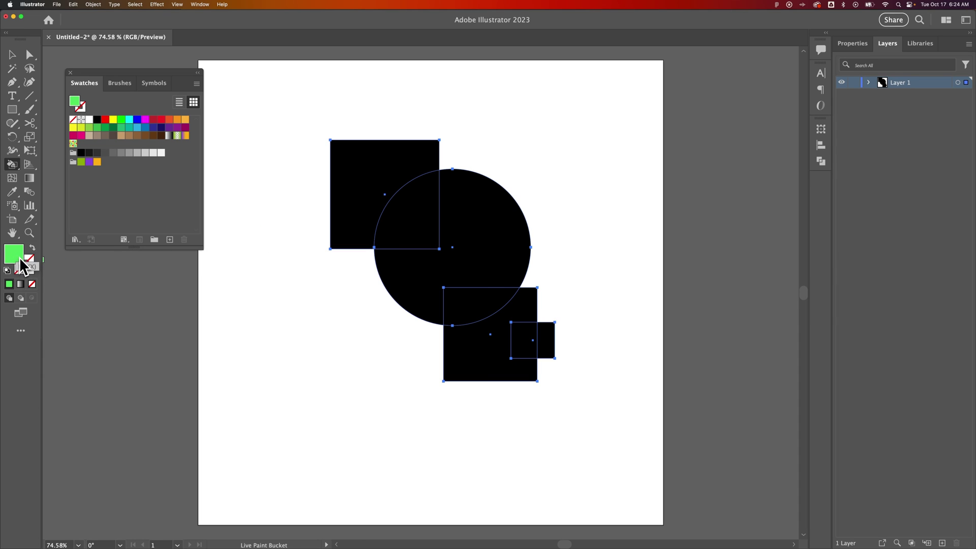
# Step: Pick the Yellow swatch, then arrow-key to cyan as the paint colour
pyautogui.click(113, 120)
pyautogui.press('Right')
pyautogui.press('Right')
pyautogui.press('Left')
pyautogui.press('Left')
pyautogui.press('Right')
pyautogui.press('Right')
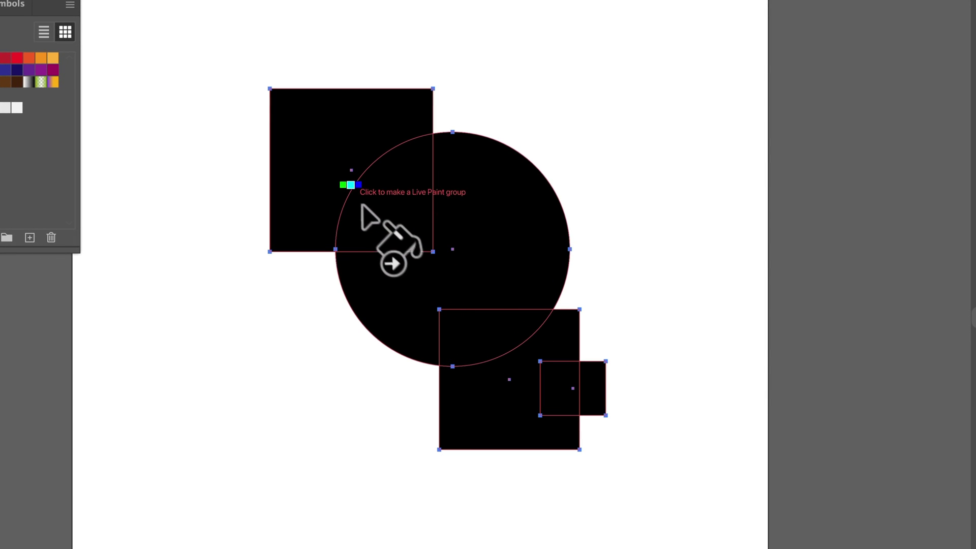
# Step: Paint the top-left square cyan, the circle's top-left quarter blue and the rest of the circle red
pyautogui.click(319, 131)
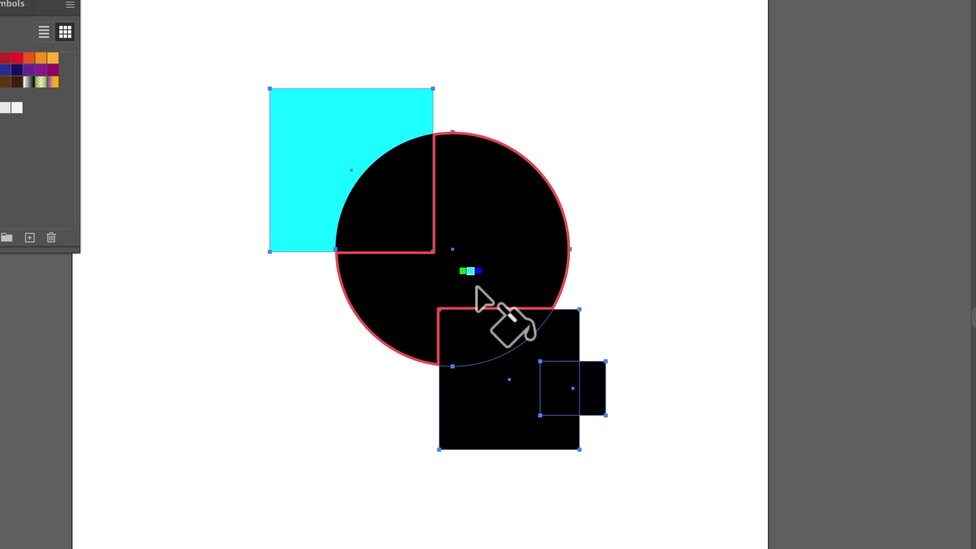
pyautogui.press('Right')
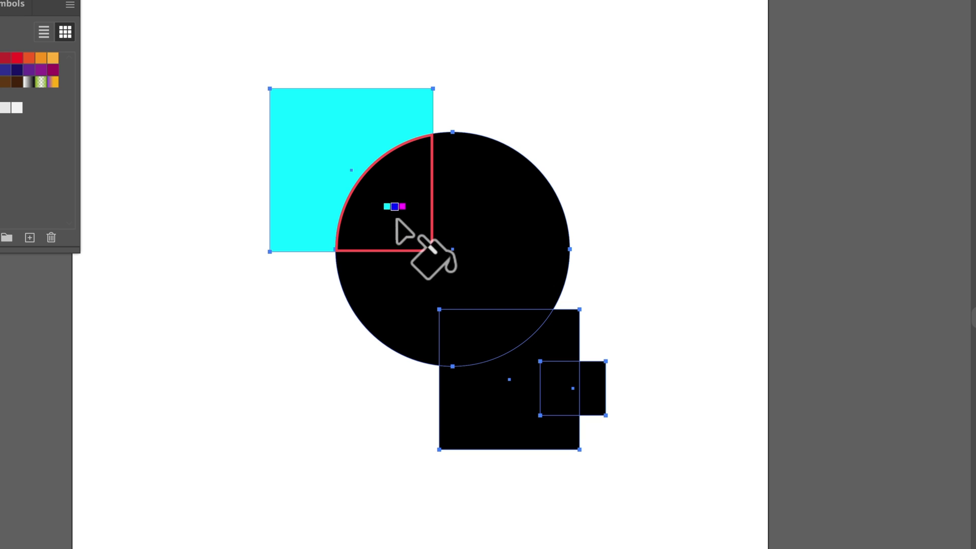
pyautogui.click(402, 206)
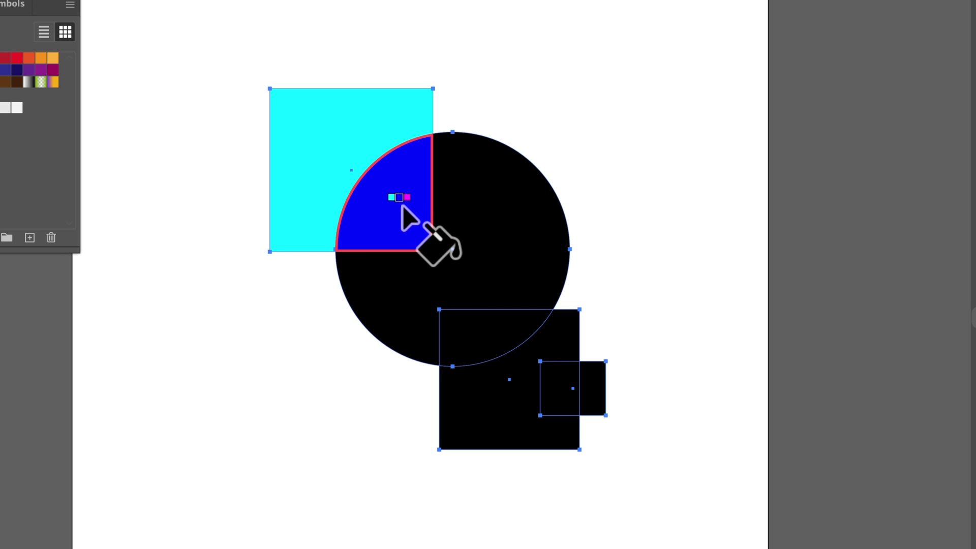
pyautogui.press('Up')
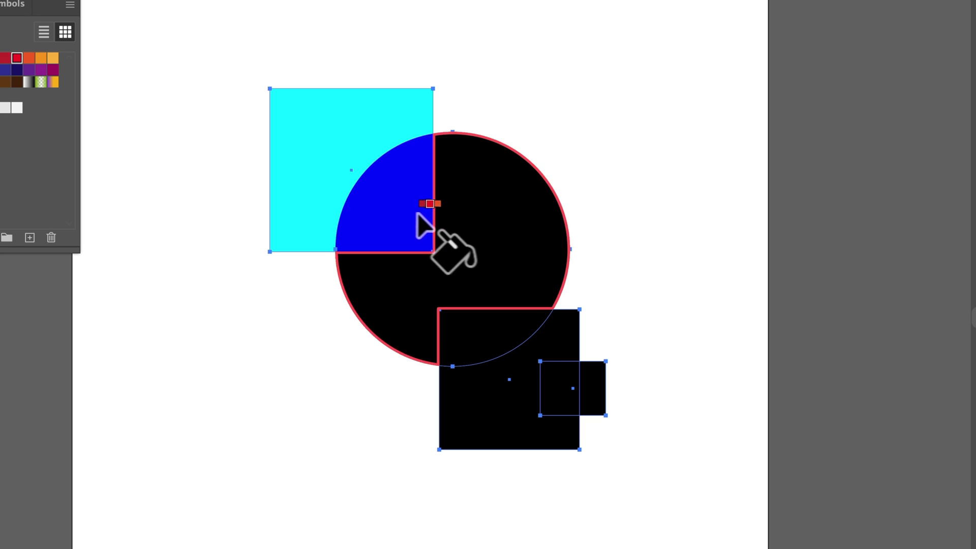
pyautogui.click(491, 185)
# Step: Paint the square–circle overlap yellow, lower square green, small square red and bright green
pyautogui.press('Right')
pyautogui.press('Right')
pyautogui.press('Right')
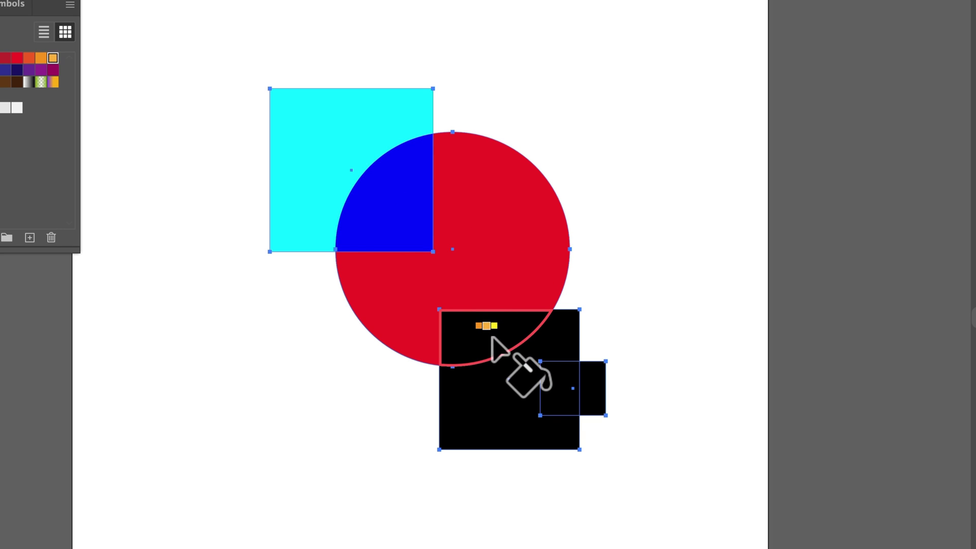
pyautogui.press('Right')
pyautogui.click(485, 339)
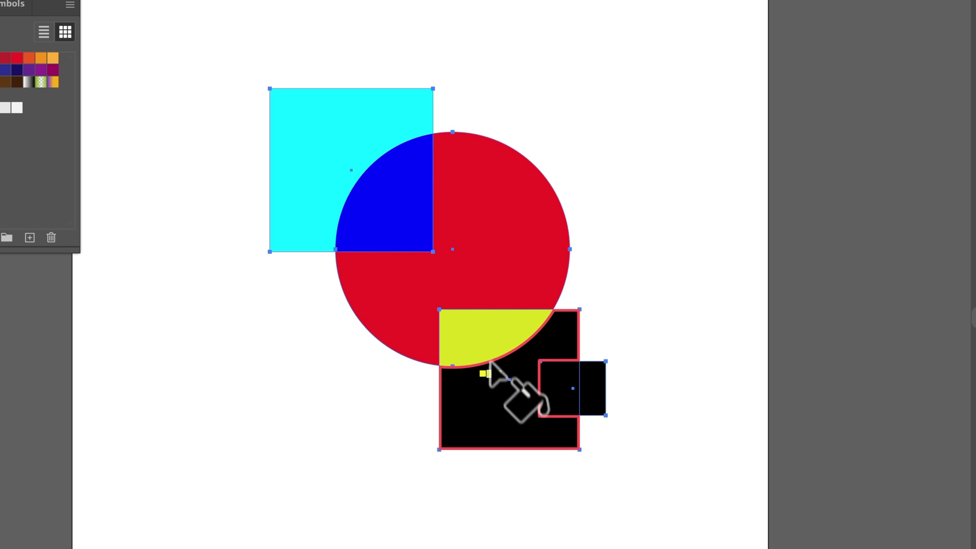
pyautogui.press('Right')
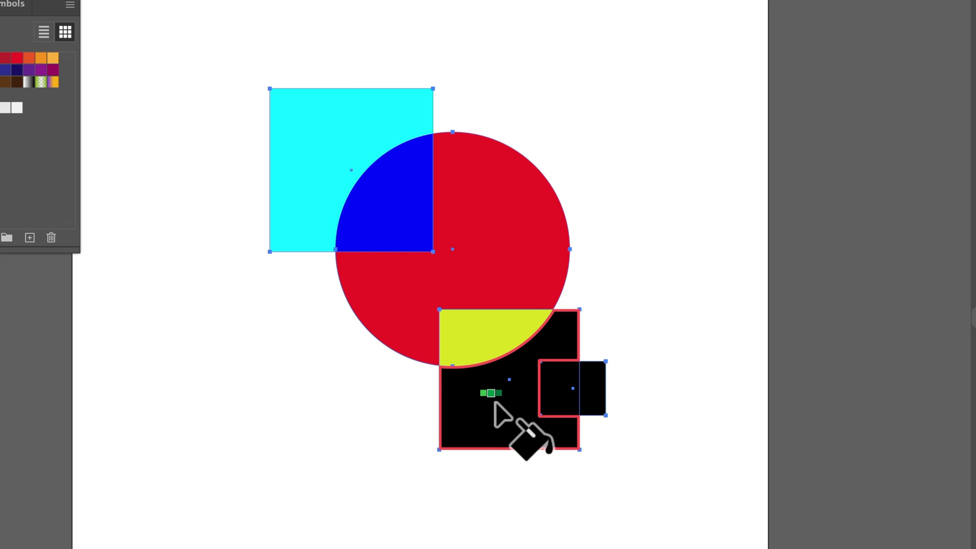
pyautogui.click(497, 403)
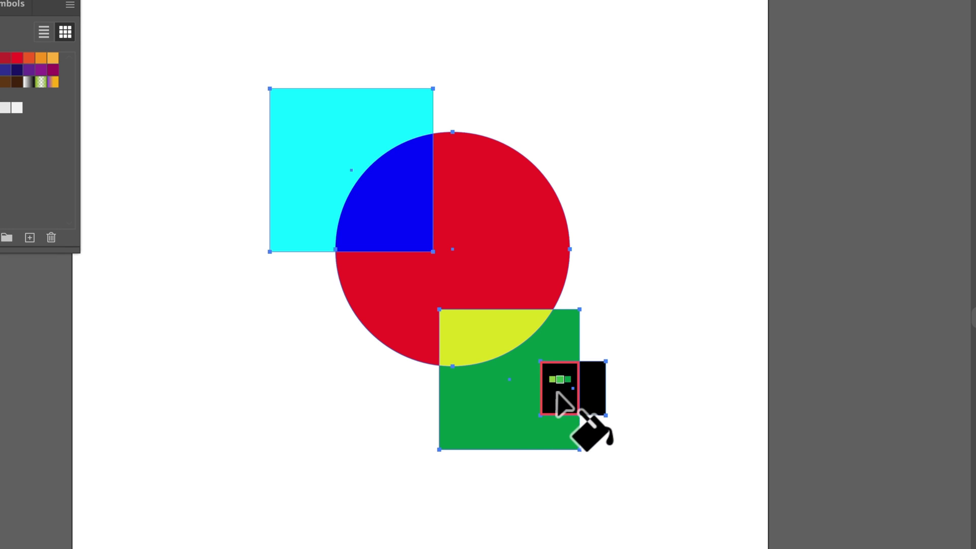
pyautogui.press('Left')
pyautogui.press('Left')
pyautogui.press('Left')
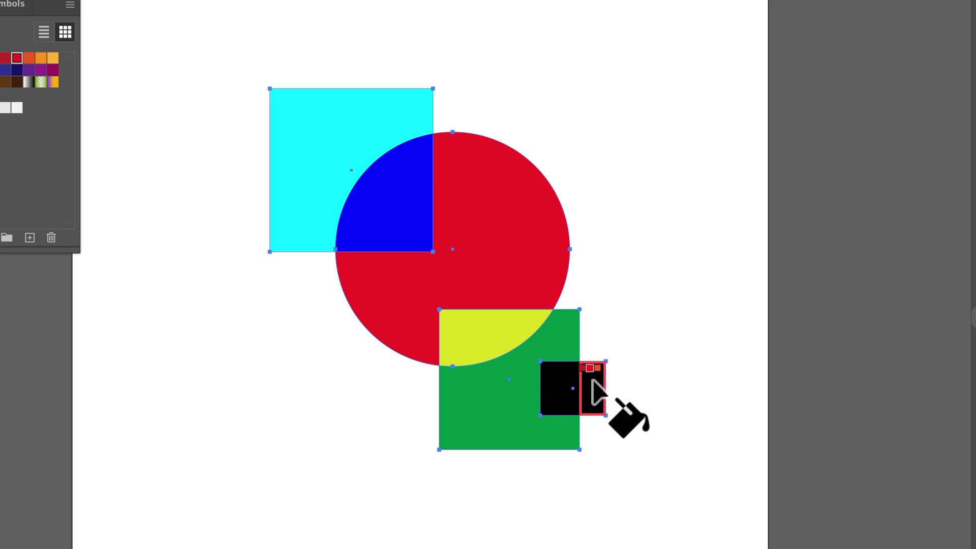
pyautogui.click(592, 391)
pyautogui.press('Up')
pyautogui.press('Left')
pyautogui.press('Left')
pyautogui.press('Left')
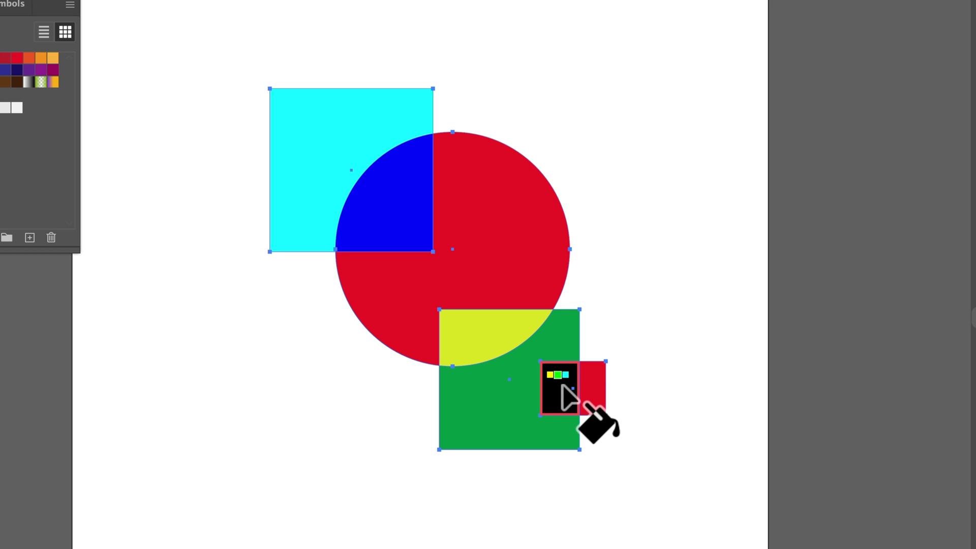
pyautogui.click(564, 385)
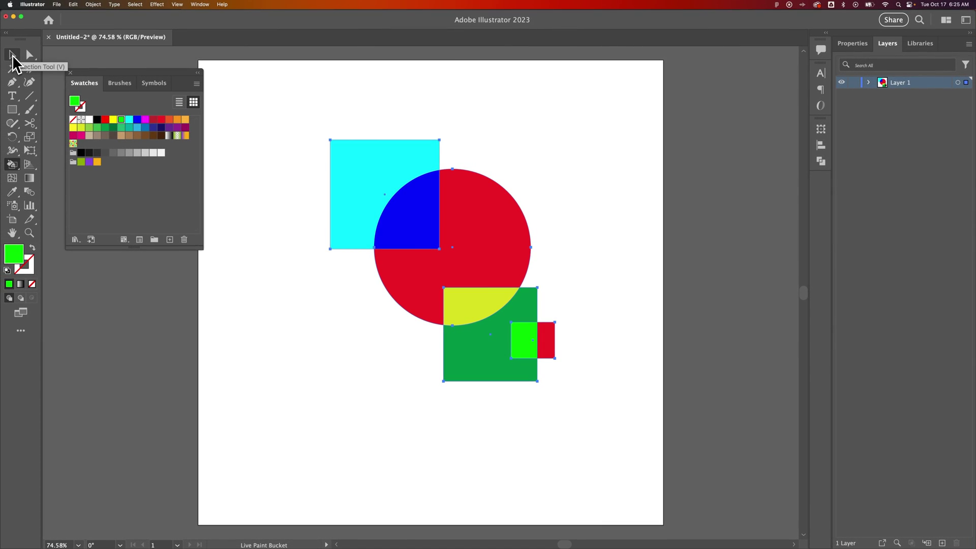
# Step: Select the whole Live Paint artwork and move it slightly up-left
pyautogui.click(13, 55)
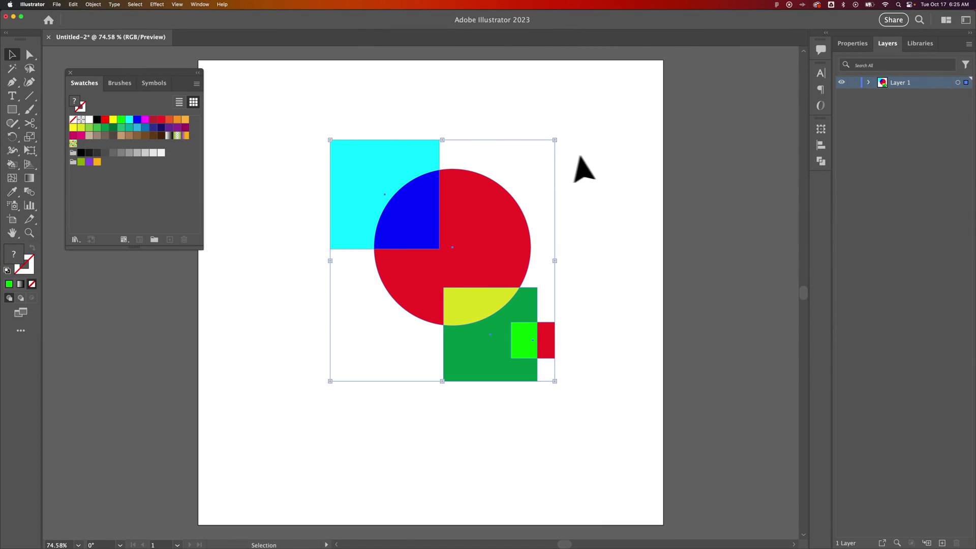
pyautogui.click(590, 157)
pyautogui.click(383, 189)
pyautogui.moveTo(423, 227)
pyautogui.mouseDown()
pyautogui.moveTo(403, 212)
pyautogui.moveTo(425, 213)
pyautogui.mouseUp()
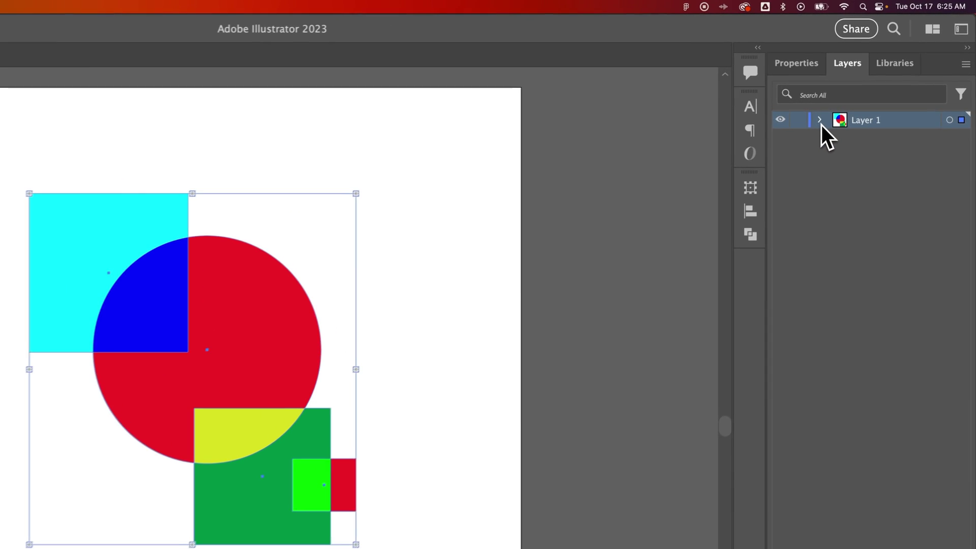
# Step: Expand Layer 1 and the Live Paint group in the Layers panel
pyautogui.click(854, 94)
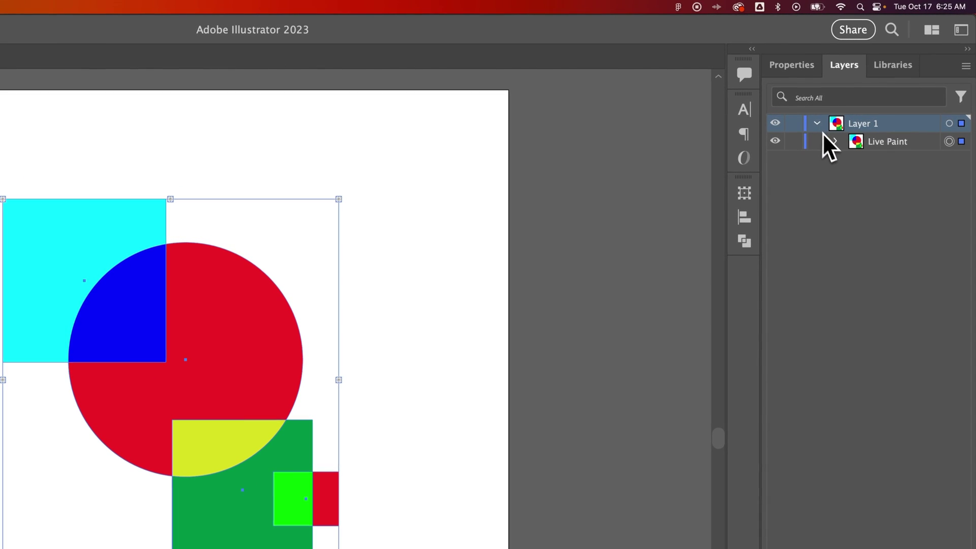
pyautogui.click(835, 142)
pyautogui.click(882, 145)
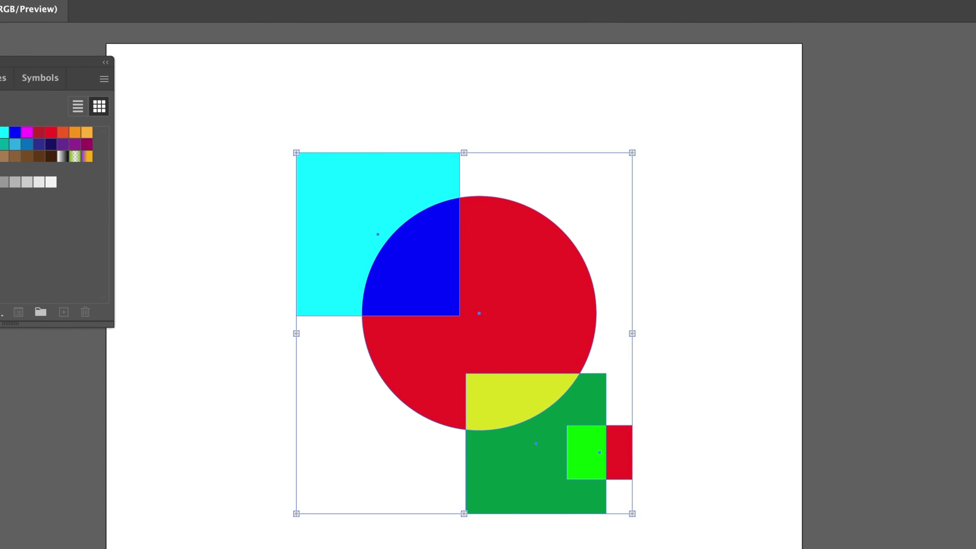
# Step: Isolate the Live Paint group and reshape the cyan square into a wider, shorter rectangle shifted up-right
pyautogui.hotkey('ctrl', 'shift', 'a')
pyautogui.press('v')
pyautogui.click(364, 212)
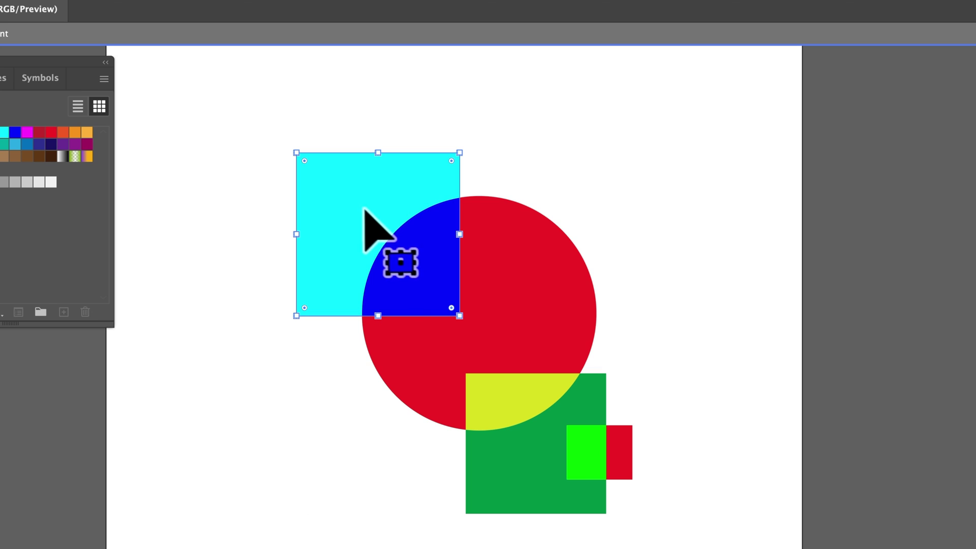
pyautogui.moveTo(349, 174)
pyautogui.mouseDown()
pyautogui.moveTo(360, 191)
pyautogui.moveTo(342, 194)
pyautogui.moveTo(370, 206)
pyautogui.moveTo(468, 223)
pyautogui.moveTo(376, 164)
pyautogui.moveTo(361, 174)
pyautogui.mouseUp()
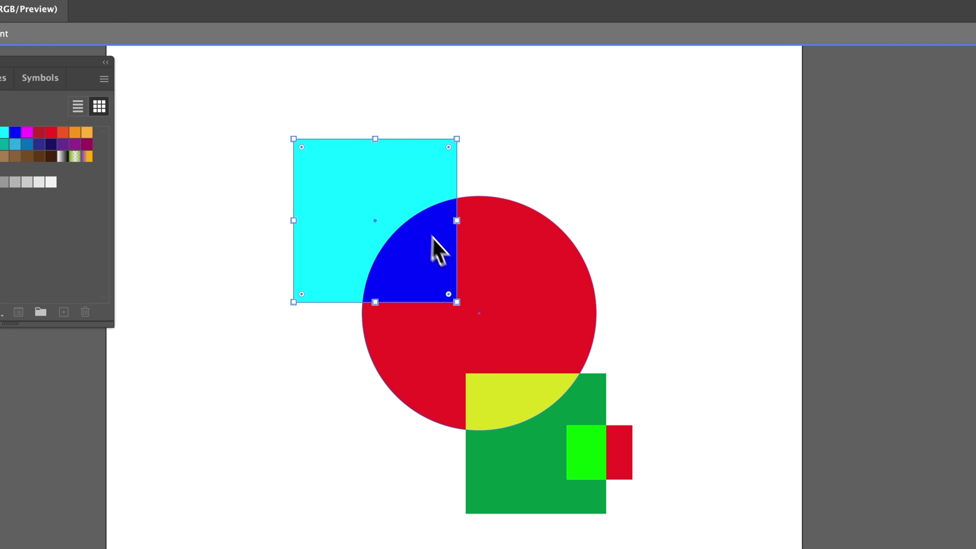
pyautogui.moveTo(360, 180); pyautogui.dragTo(315, 159)
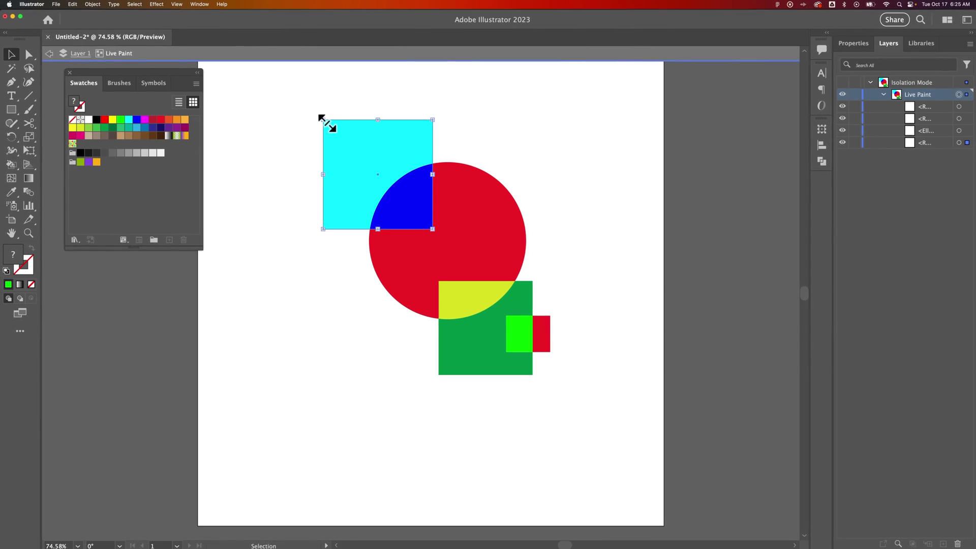
pyautogui.moveTo(323, 120); pyautogui.dragTo(289, 155)
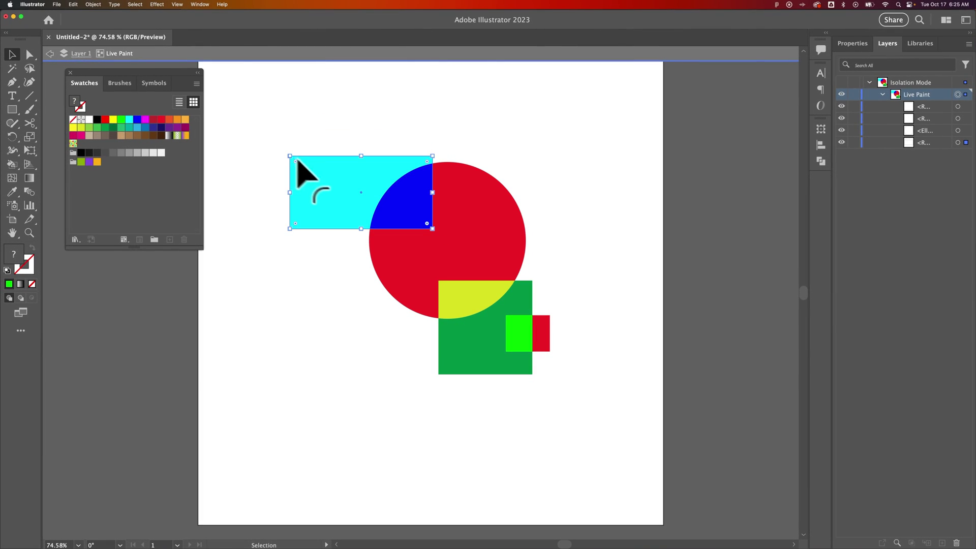
pyautogui.moveTo(335, 182)
pyautogui.mouseDown()
pyautogui.moveTo(361, 168)
pyautogui.moveTo(353, 176)
pyautogui.mouseUp()
# Step: Enlarge the green square upward into the red circle, then exit isolation mode
pyautogui.moveTo(471, 318); pyautogui.dragTo(484, 303)
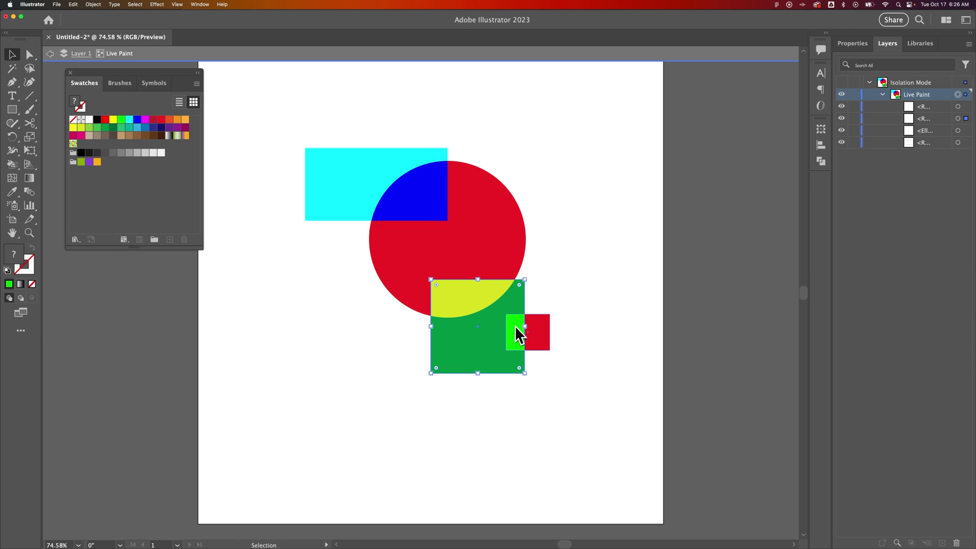
pyautogui.moveTo(480, 346)
pyautogui.mouseDown()
pyautogui.moveTo(483, 359)
pyautogui.moveTo(493, 342)
pyautogui.moveTo(482, 346)
pyautogui.moveTo(478, 334)
pyautogui.mouseUp()
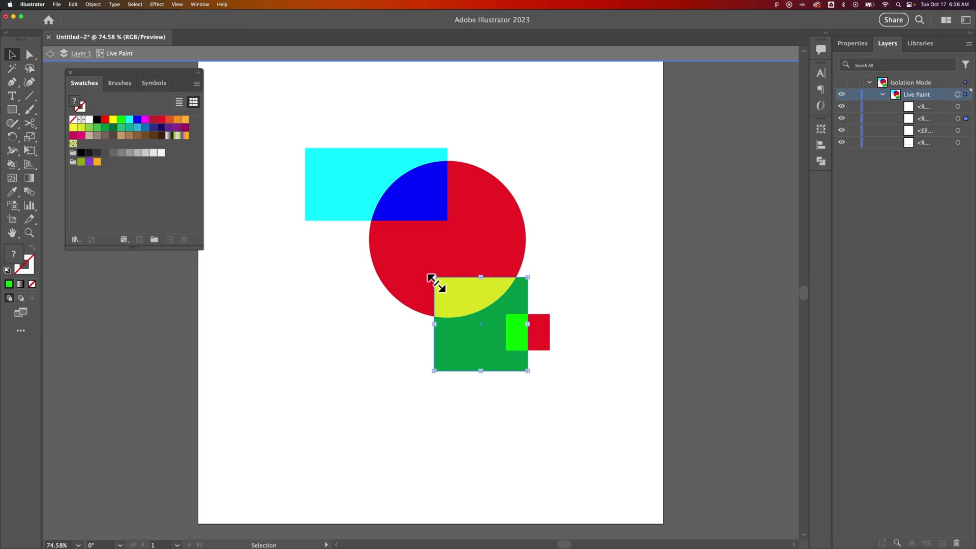
pyautogui.moveTo(434, 278)
pyautogui.mouseDown()
pyautogui.moveTo(416, 307)
pyautogui.moveTo(428, 265)
pyautogui.mouseUp()
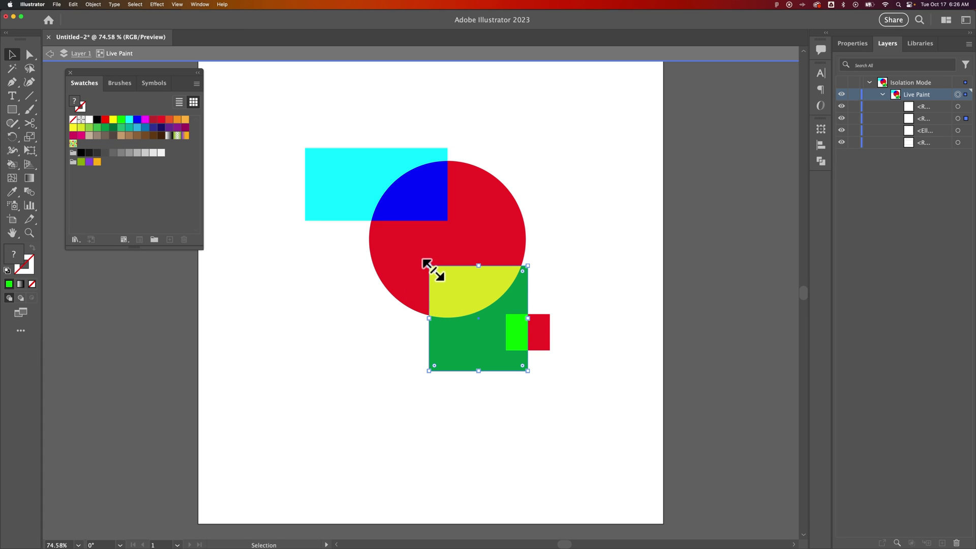
pyautogui.moveTo(472, 338); pyautogui.dragTo(470, 330)
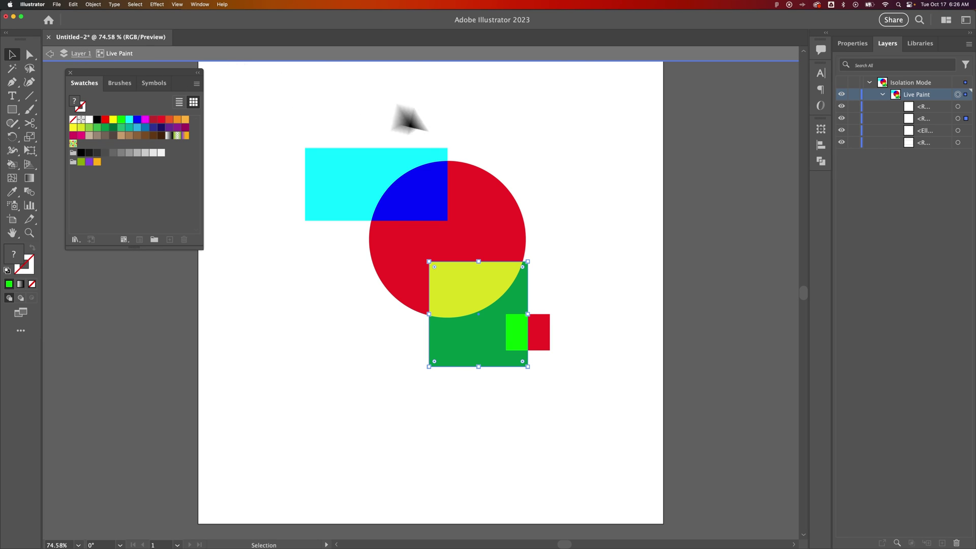
pyautogui.doubleClick(741, 160)
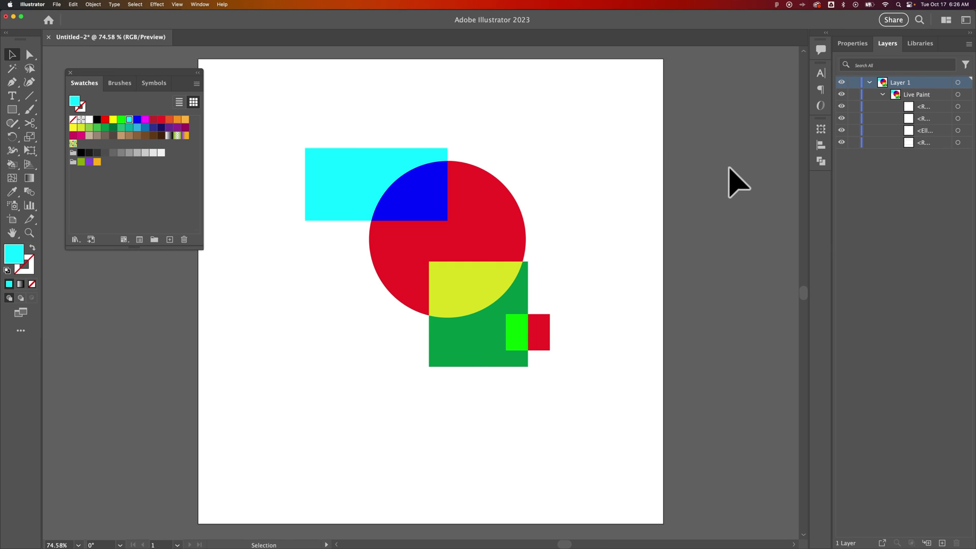